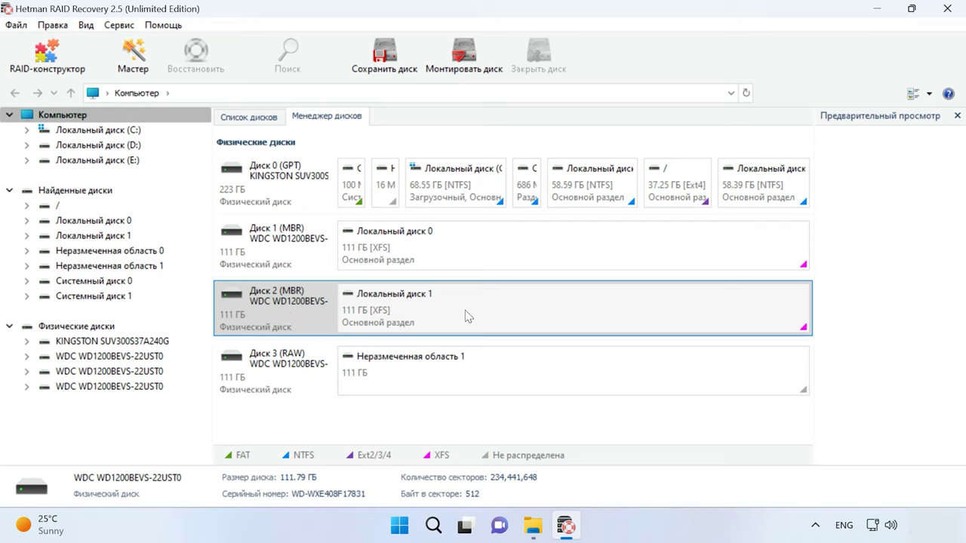
Run a quick scan (Быстрое сканирование) of Локальный диск 1 on Диск 2 and finish the analysis wizard
right_click(541, 314)
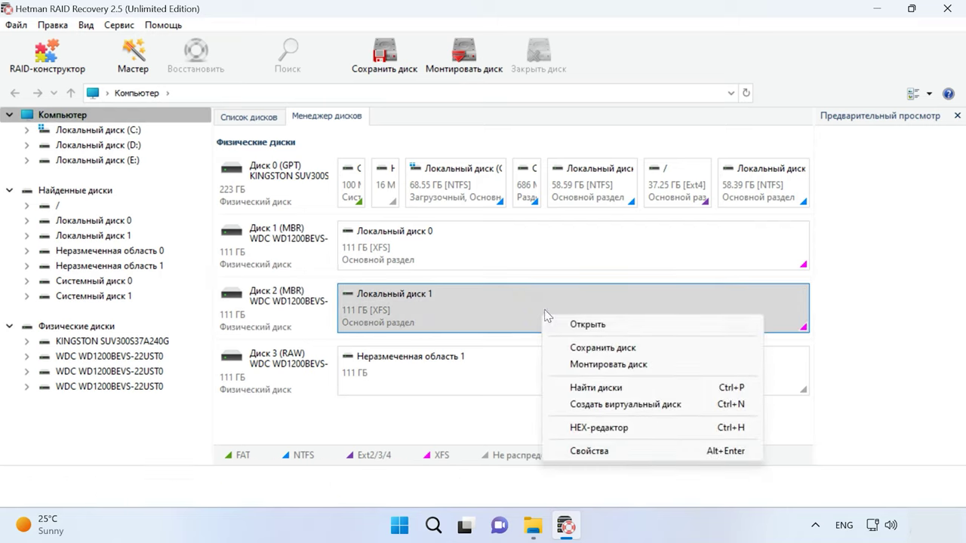
left_click(596, 326)
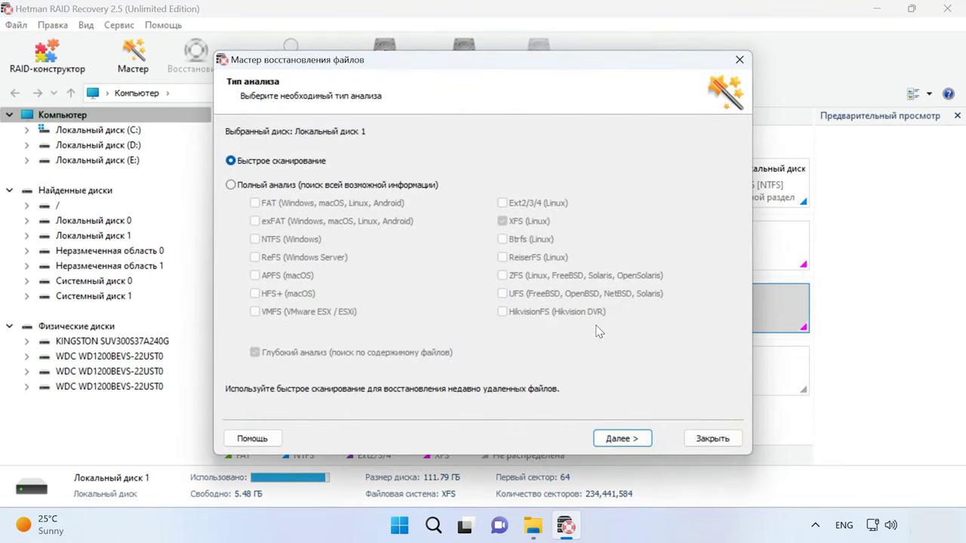
left_click(279, 187)
left_click(278, 161)
left_click(622, 438)
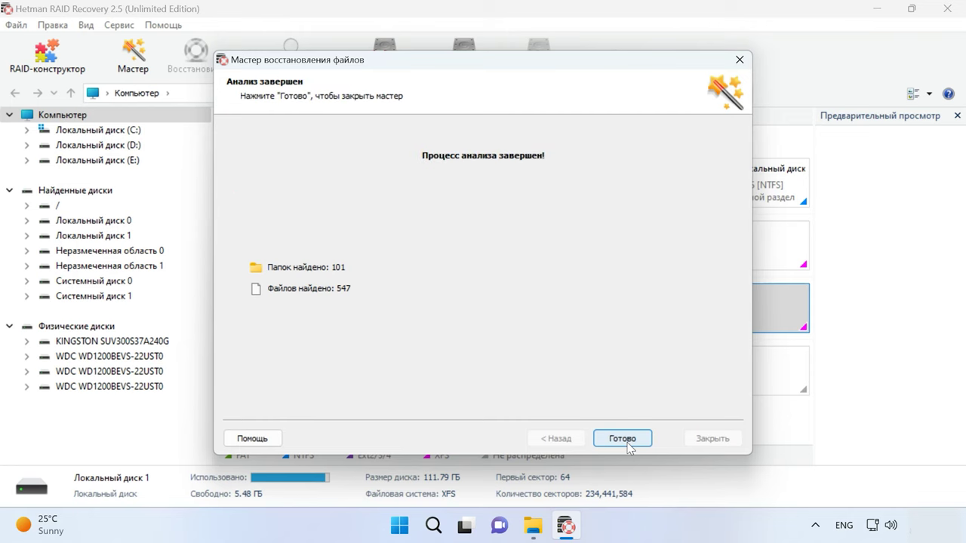
left_click(624, 440)
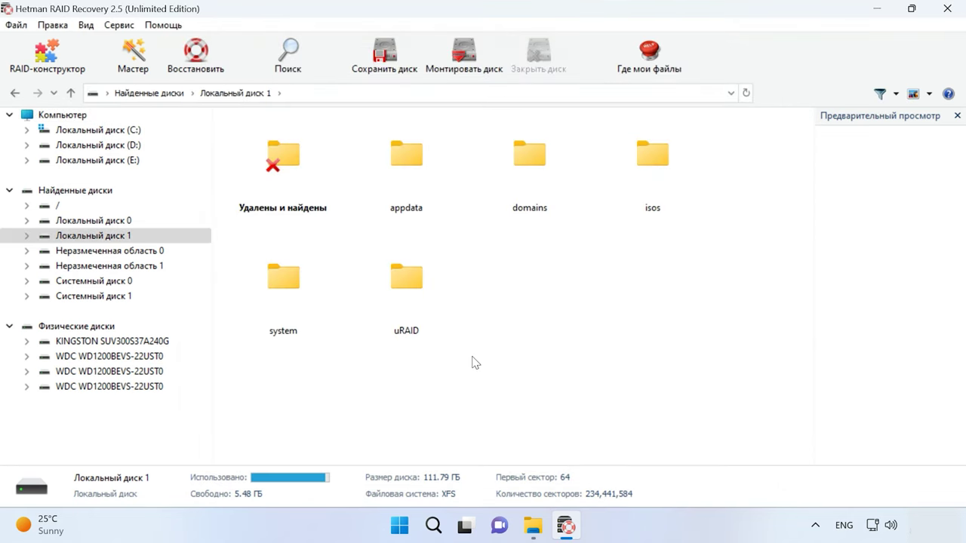
left_click(85, 118)
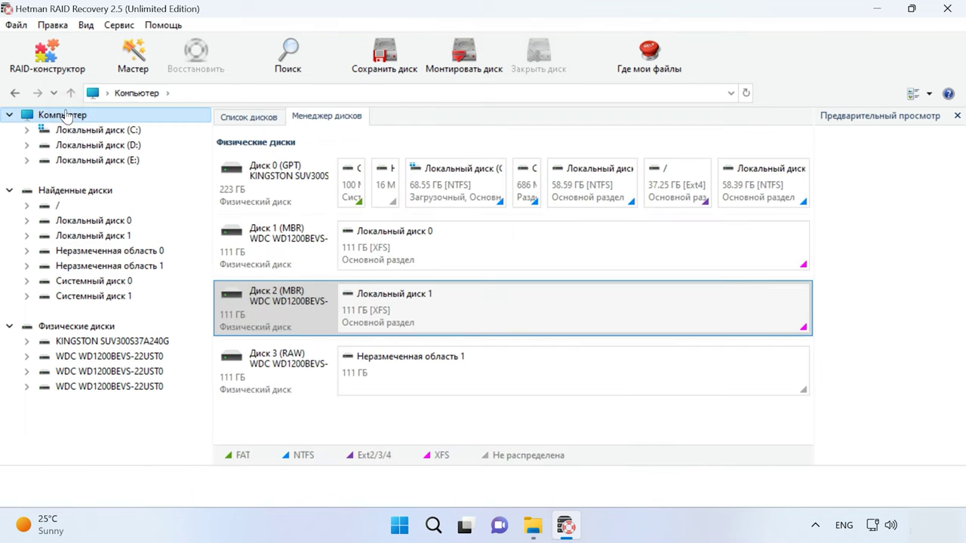
right_click(570, 315)
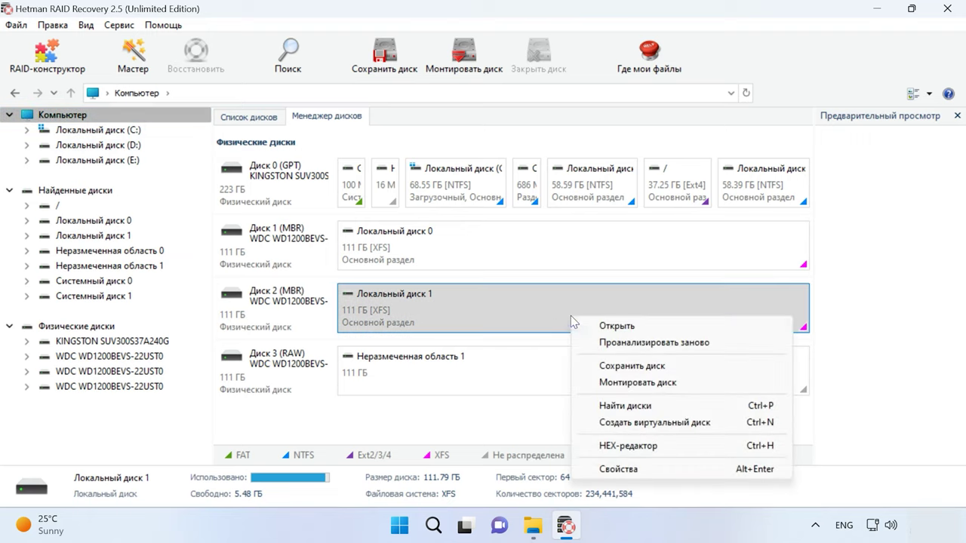
left_click(674, 344)
left_click(252, 186)
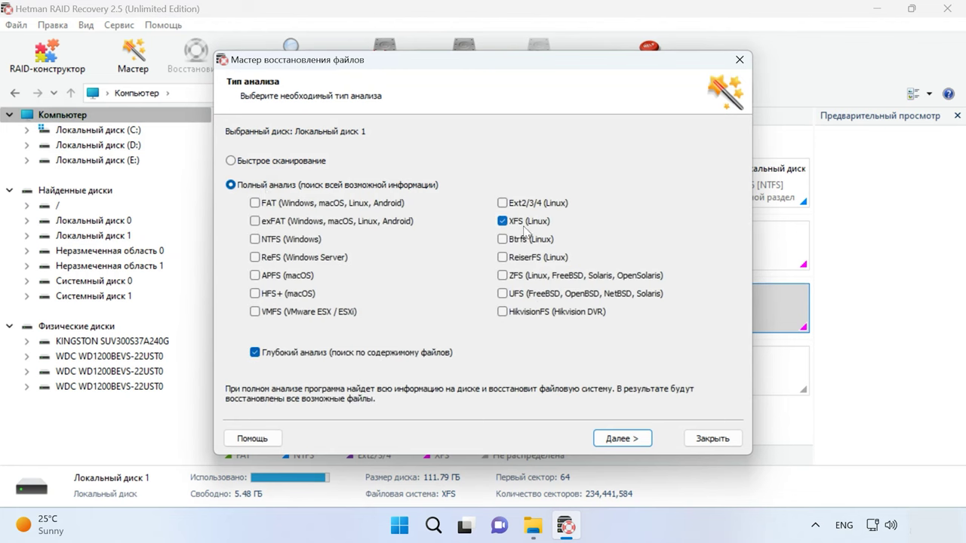
left_click(277, 355)
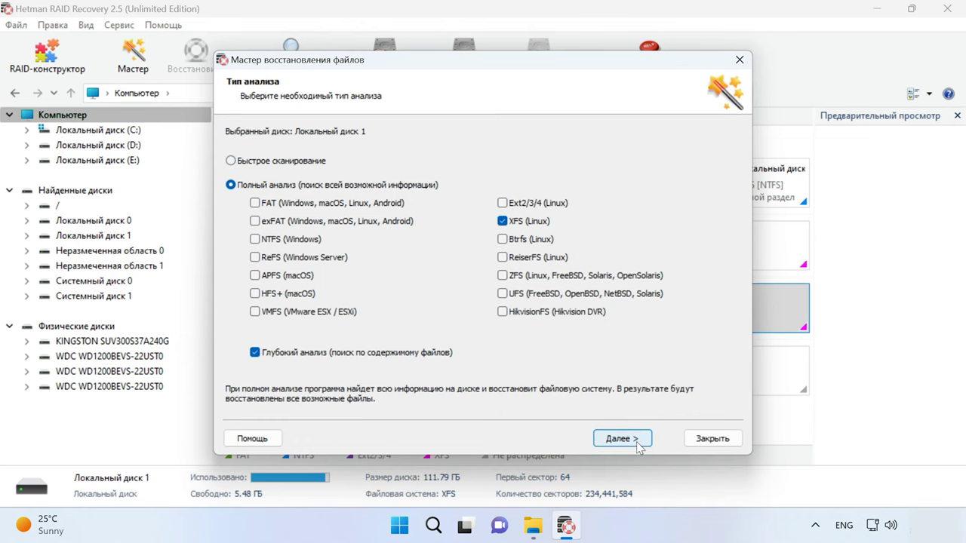
left_click(700, 441)
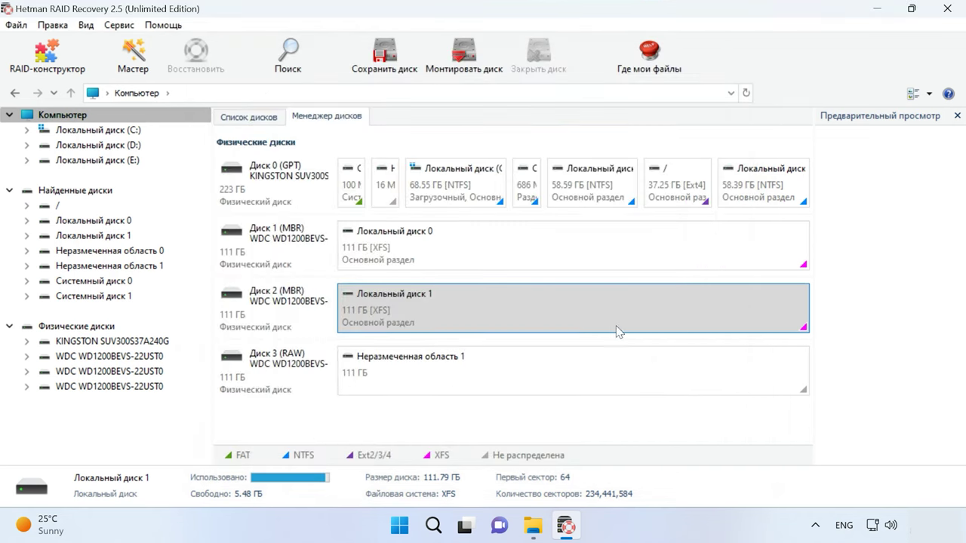
Open the Windows 10 virtual machine folder inside uRAID\vm on the scanned Локальный диск 1
double_click(626, 307)
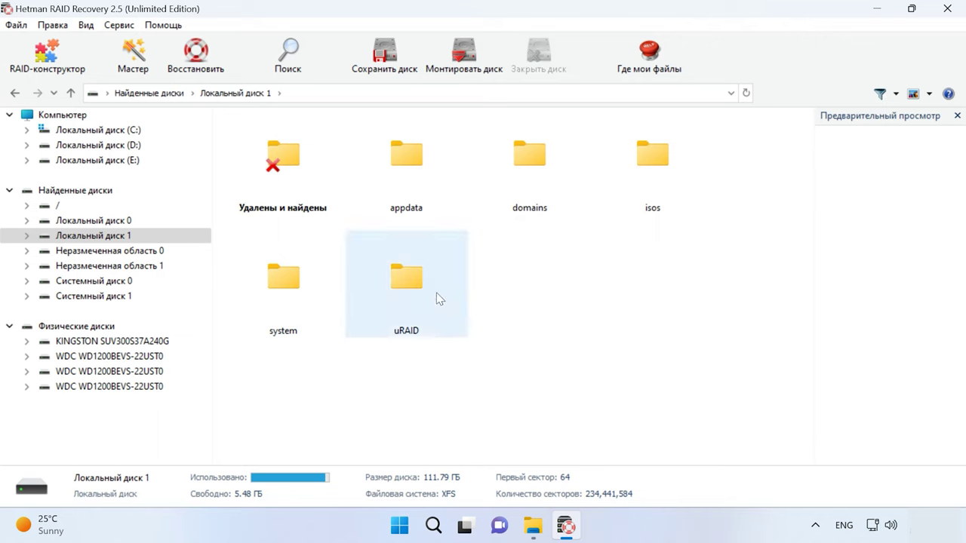
left_click(425, 292)
double_click(425, 293)
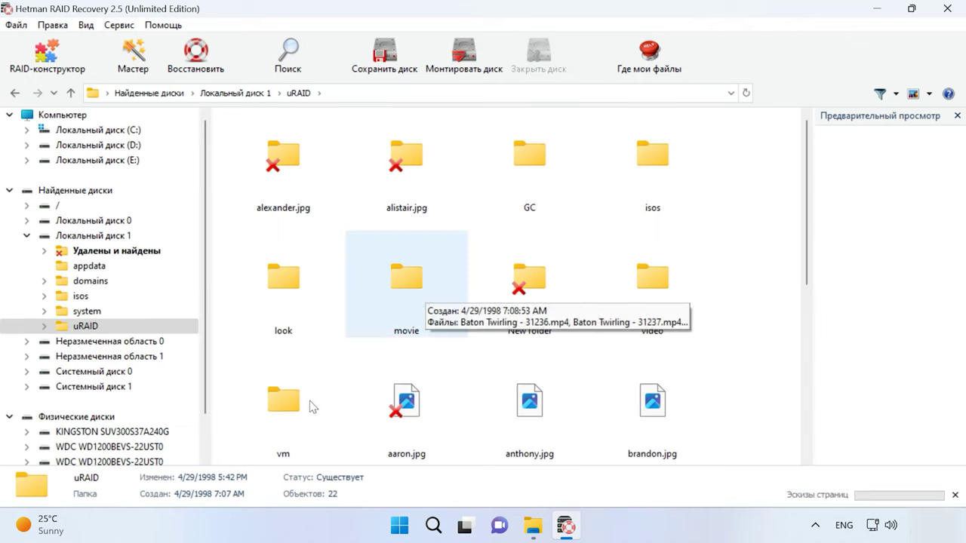
double_click(289, 401)
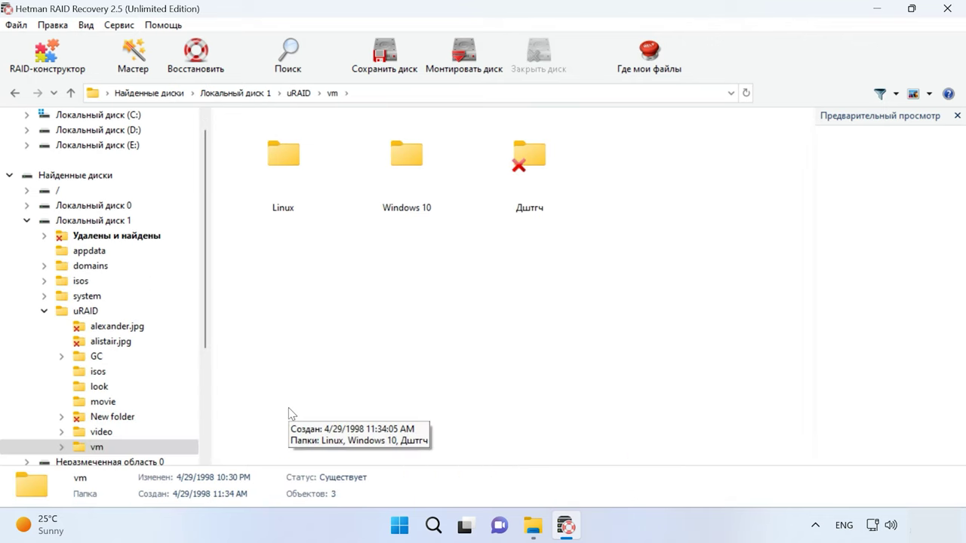
double_click(409, 190)
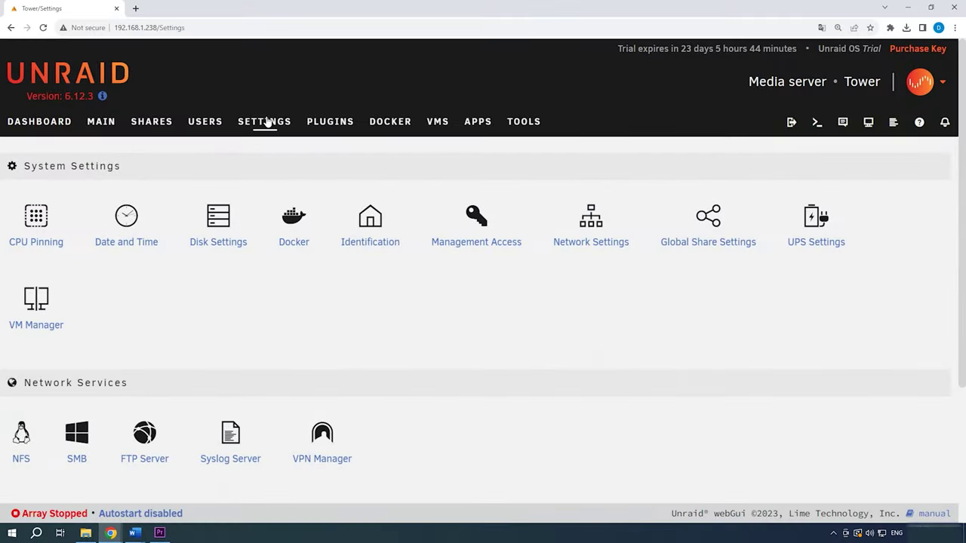
Open the VM Manager settings in the Unraid web interface and check the default VM storage path
left_click(39, 327)
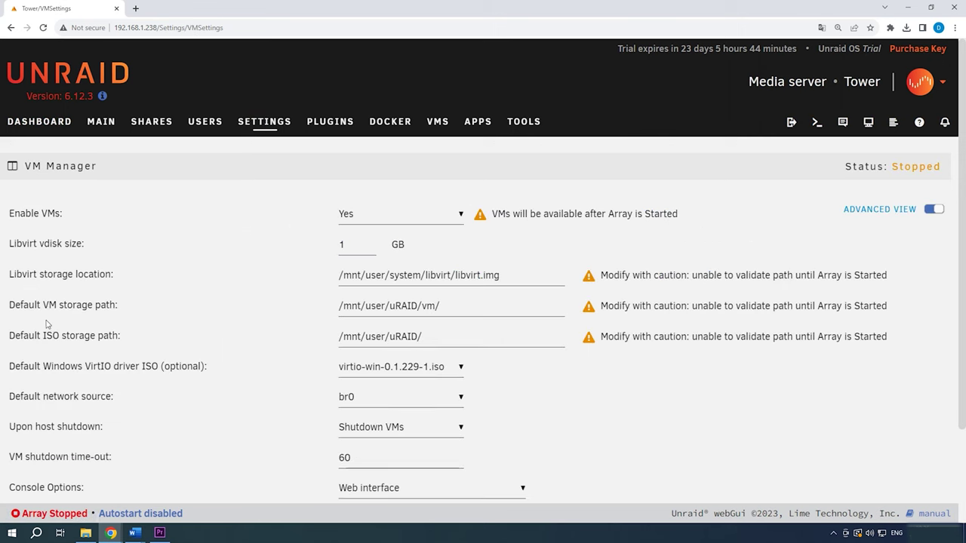
left_click(454, 305)
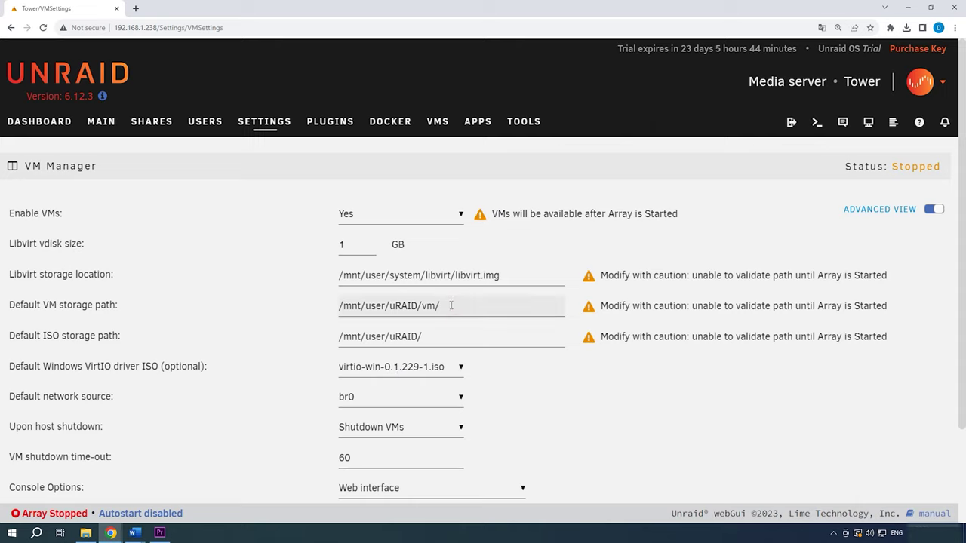
left_click_drag(452, 305, 328, 311)
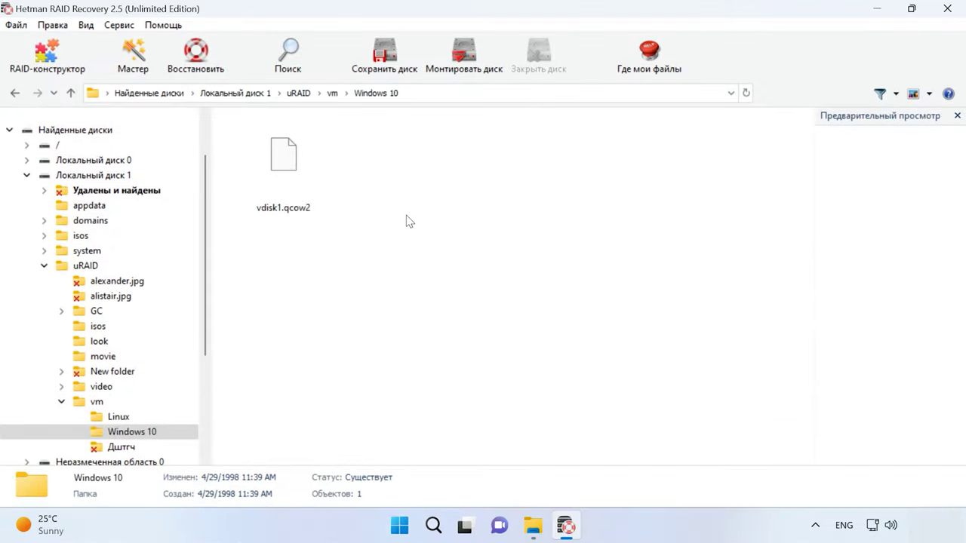
Recover vdisk1.qcow2 from the Windows 10 folder to the hard disk at C:\1\ and close the recovery wizard
left_click(300, 188)
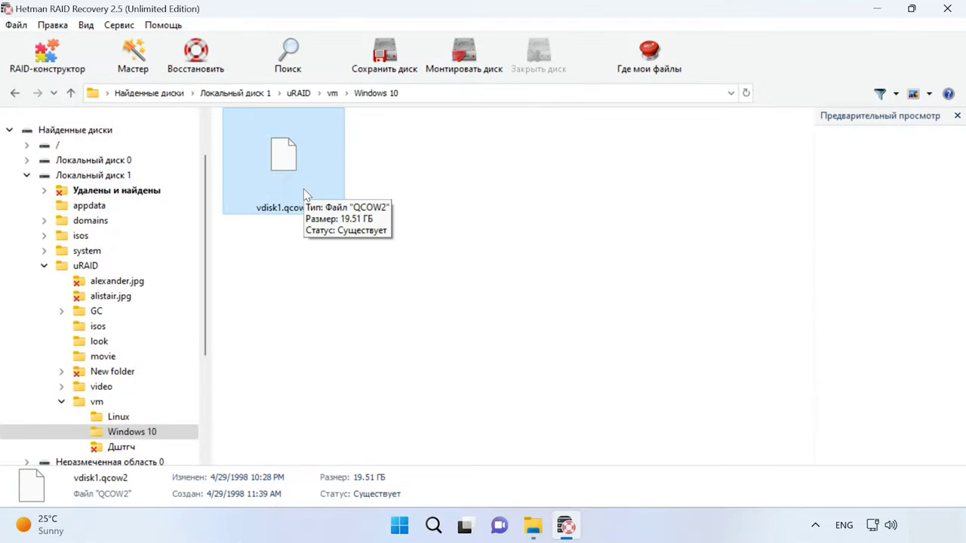
left_click(199, 78)
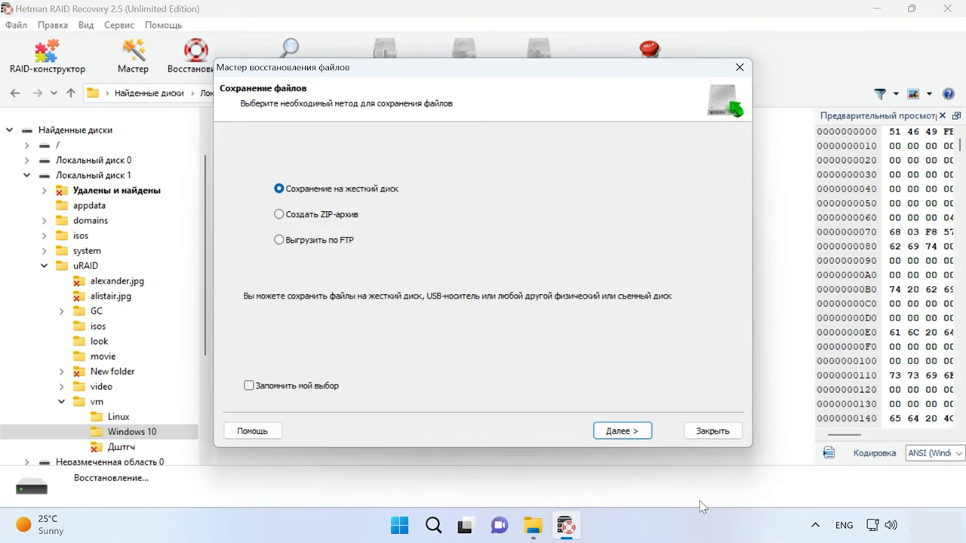
left_click(633, 436)
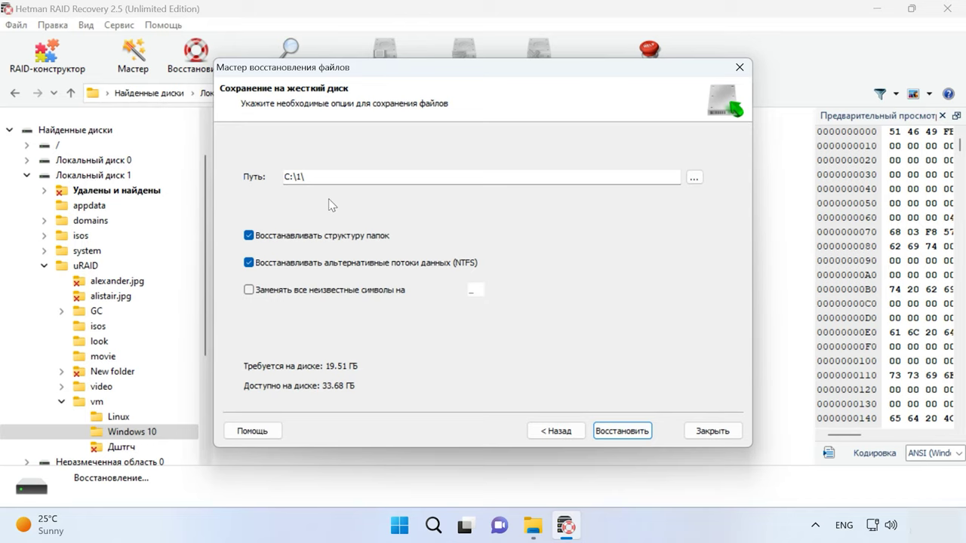
left_click(623, 434)
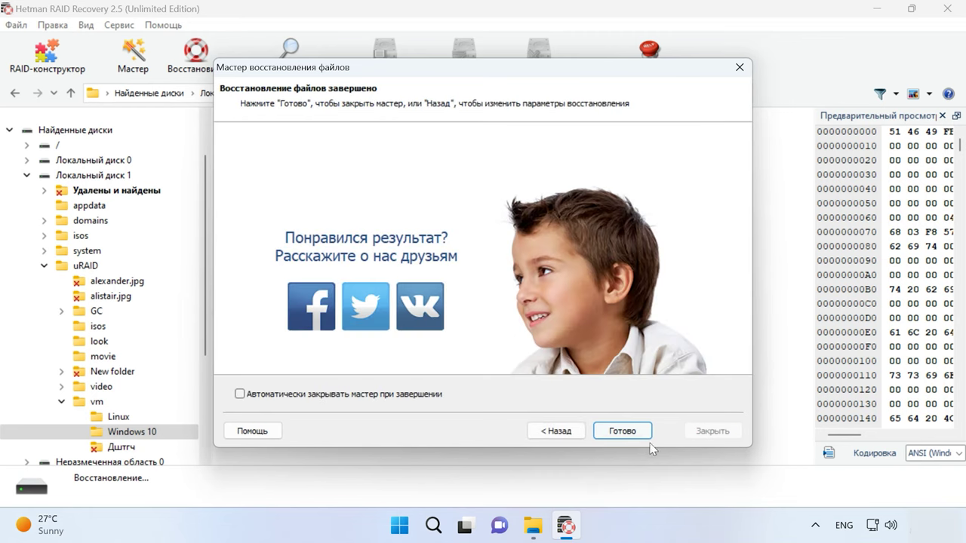
left_click(622, 429)
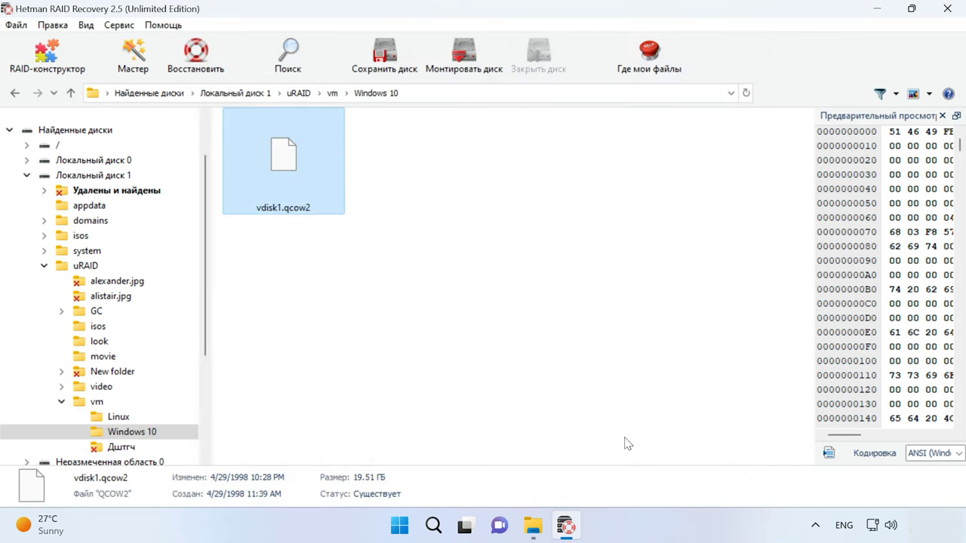
Switch to File Explorer and check folder 1 on Local Disk (C:) for the recovered vdisk1.qcow2
left_click(536, 522)
double_click(242, 162)
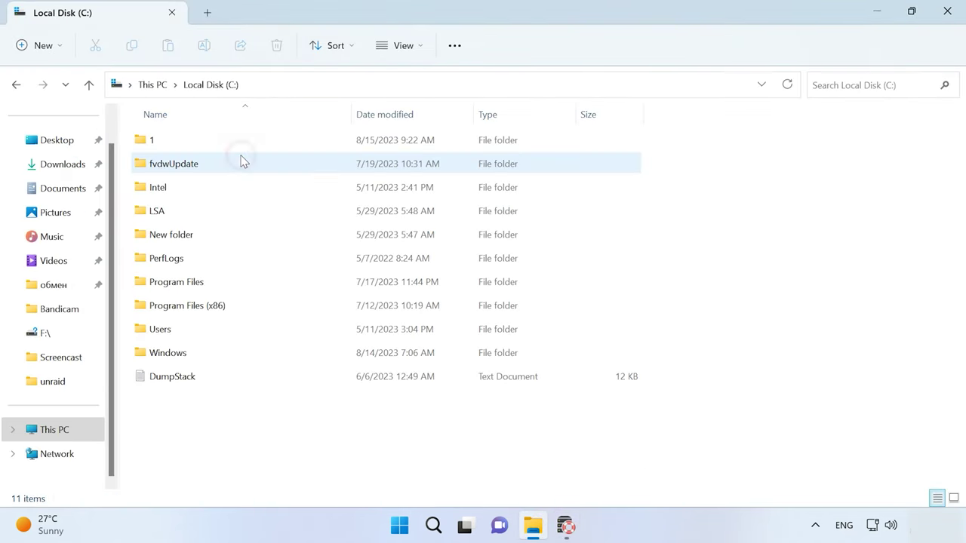
double_click(181, 140)
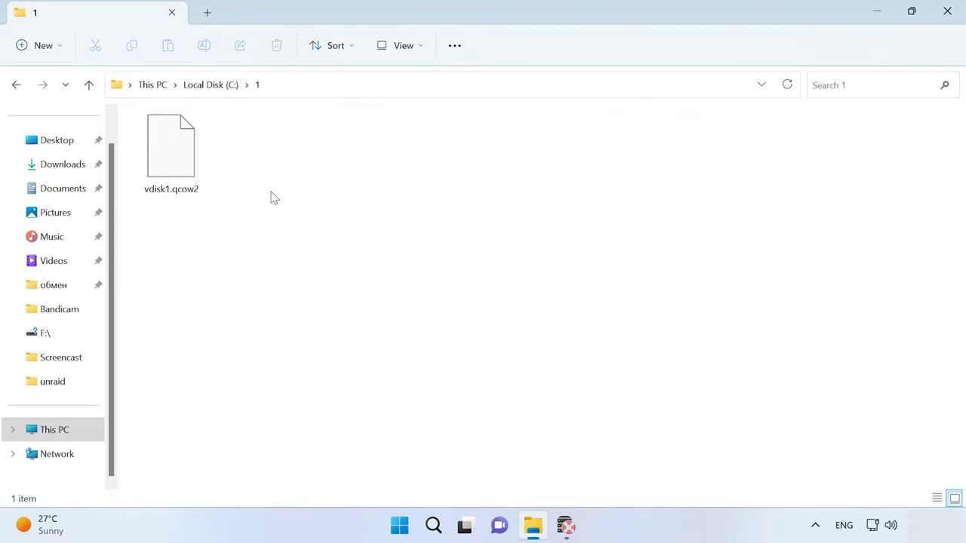
left_click(171, 179)
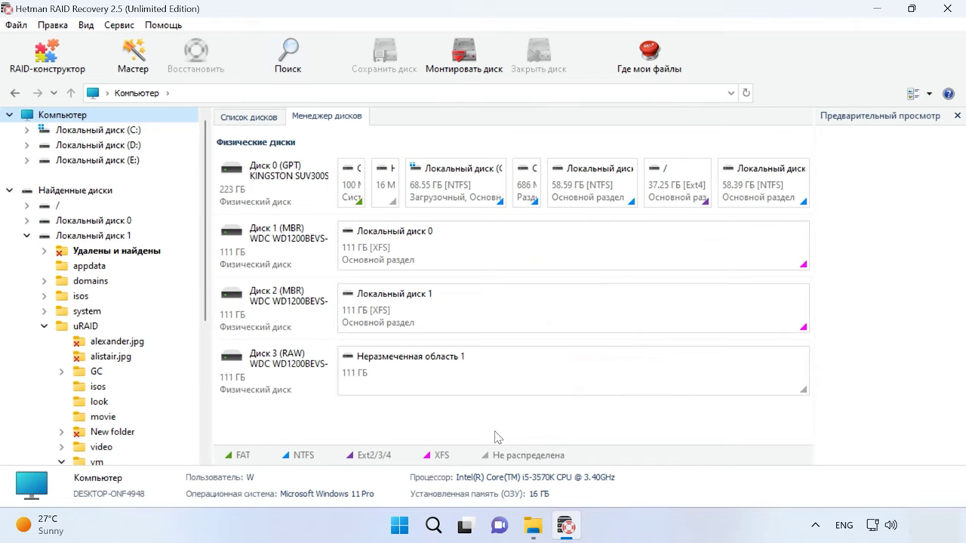
Start mounting a disk image in Hetman RAID Recovery with the Linux KVM (*.qcow, *.qcow2) image type
left_click(121, 28)
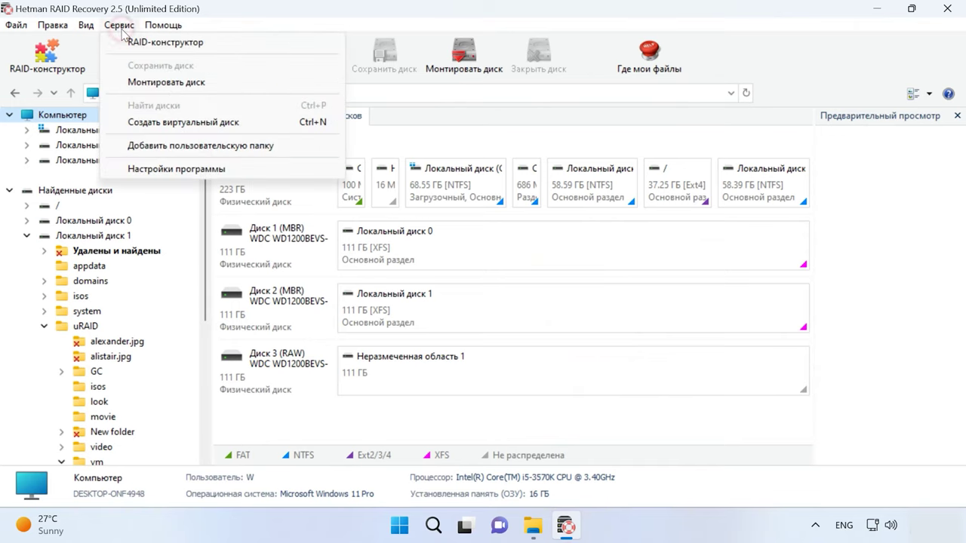
left_click(177, 85)
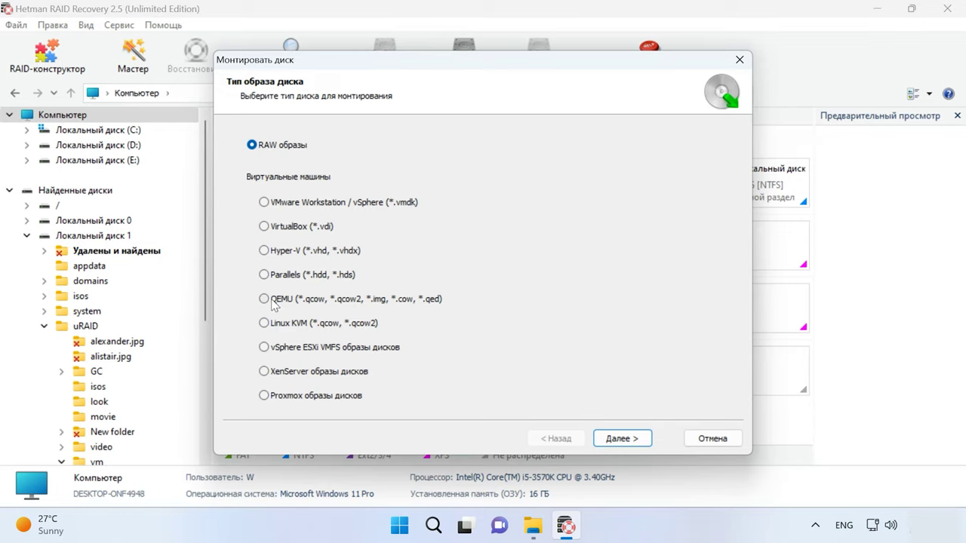
left_click(264, 323)
left_click(631, 439)
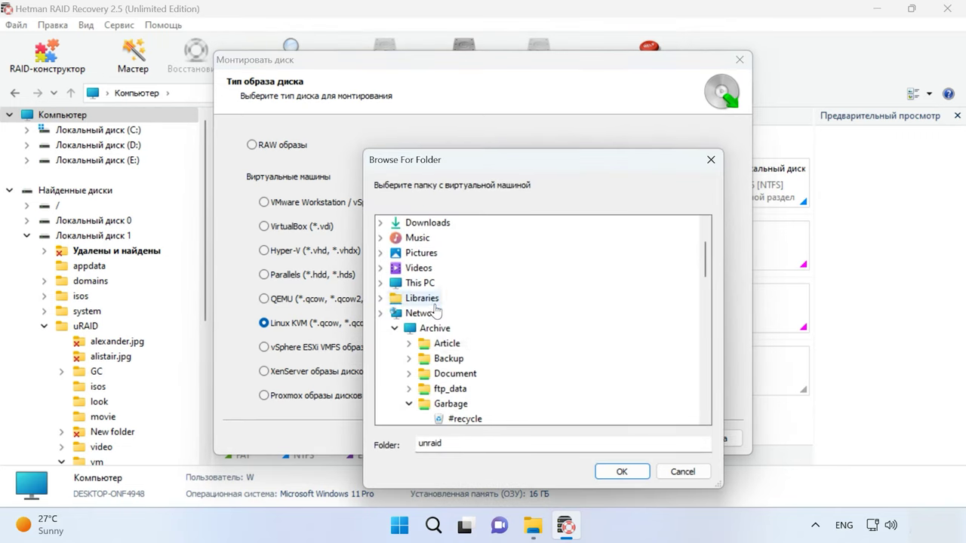
Choose folder 1 on Local Disk (C:) as the virtual machine folder and mount its vdisk1.qcow2 image
scroll(437, 310, "up", 2)
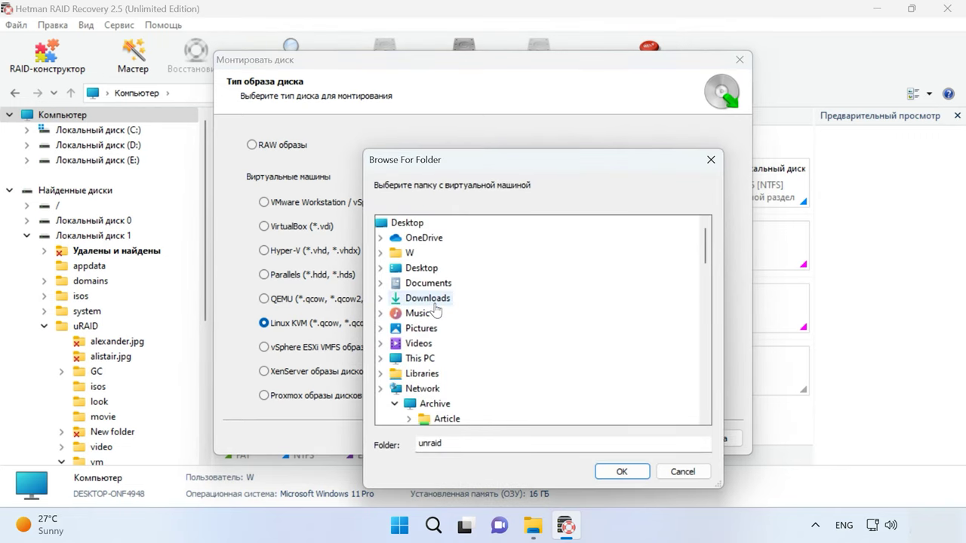
left_click(422, 360)
left_click(445, 374)
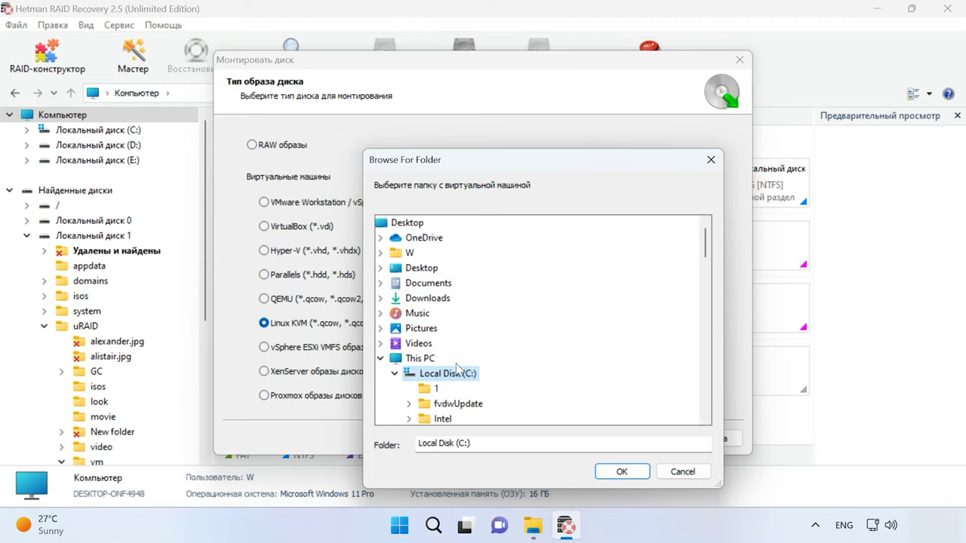
left_click(434, 389)
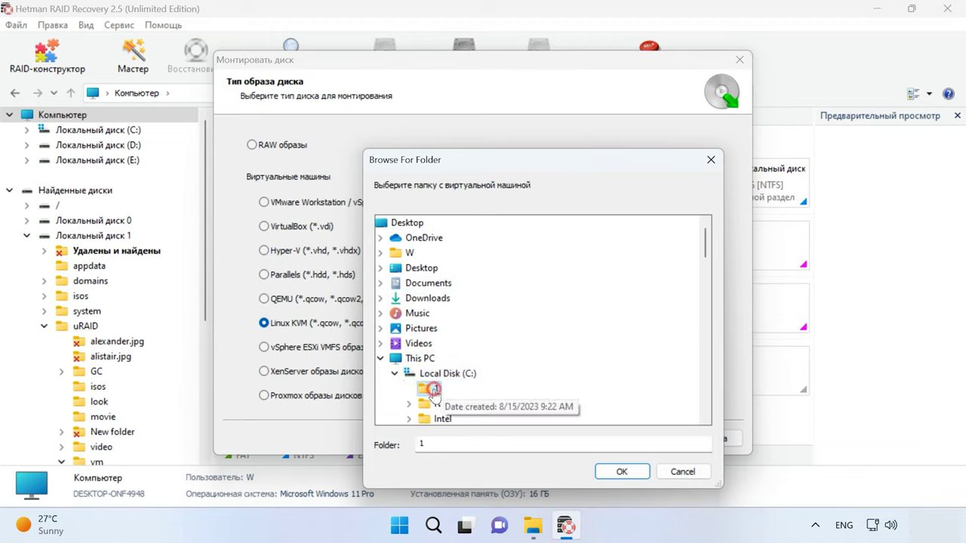
left_click(619, 473)
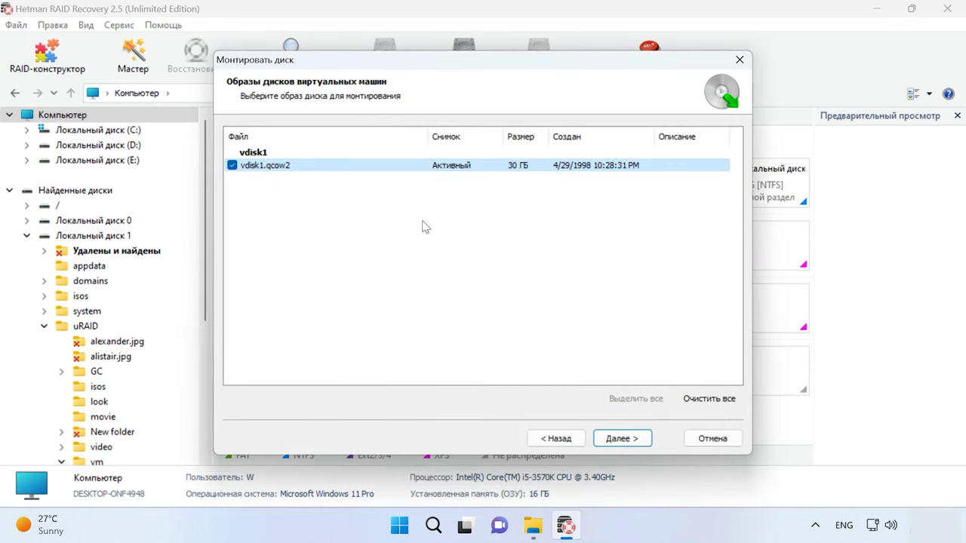
left_click(640, 435)
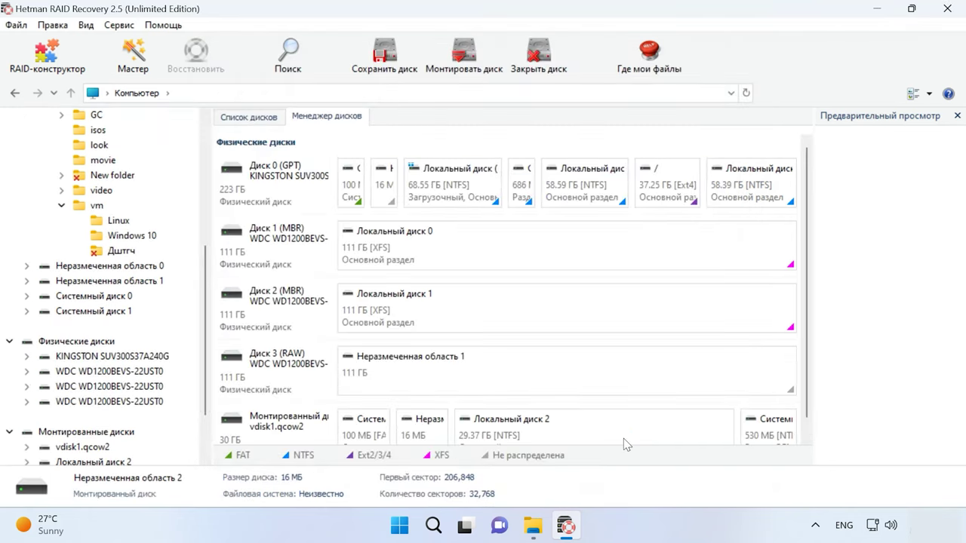
Open the 29.37 ГБ NTFS partition Локальный диск 2 of the mounted vdisk1.qcow2 with Быстрое сканирование and finish the analysis wizard
scroll(624, 439, "down", 1)
left_click(313, 408)
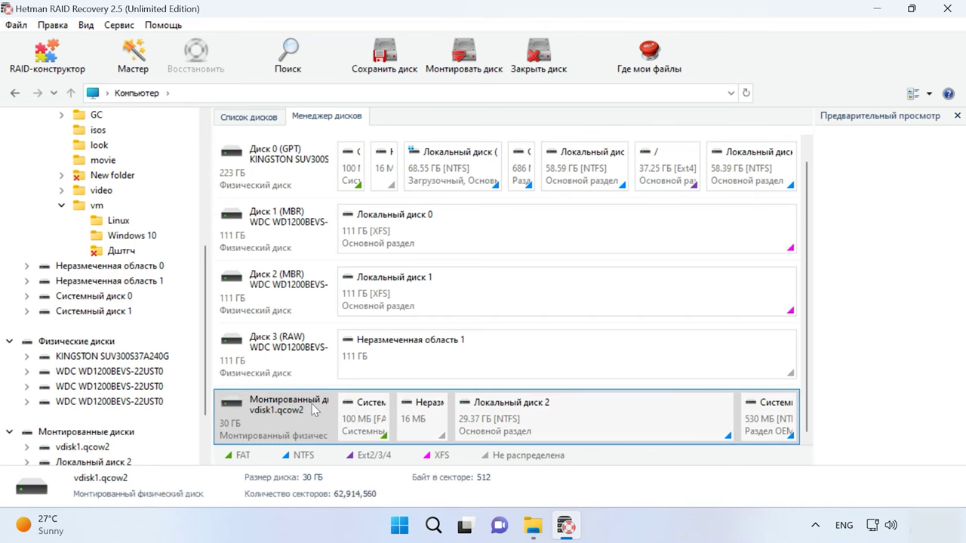
right_click(622, 412)
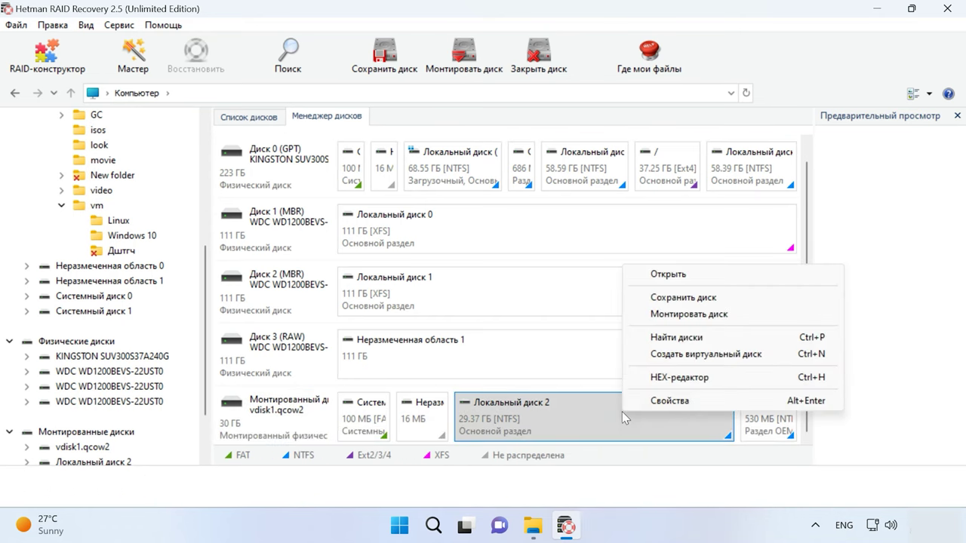
left_click(673, 275)
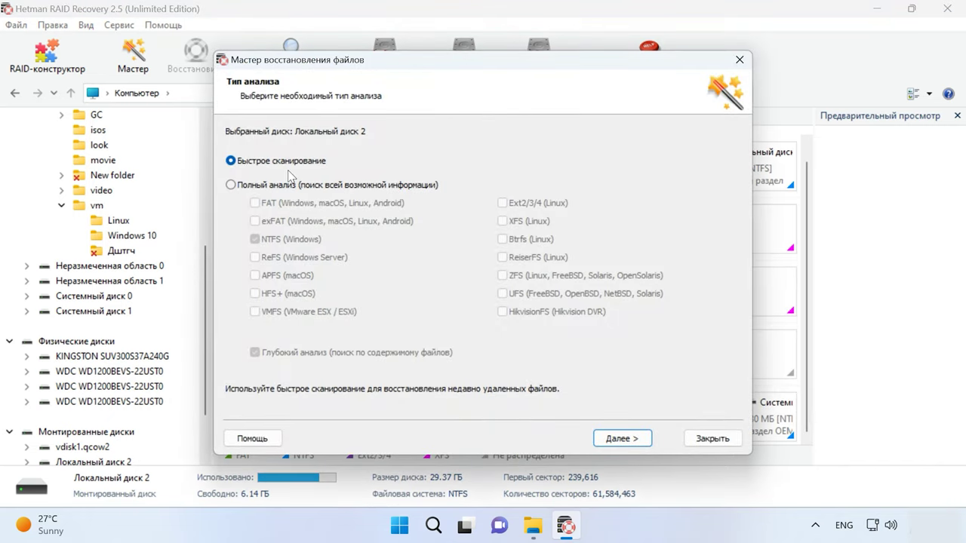
left_click(621, 438)
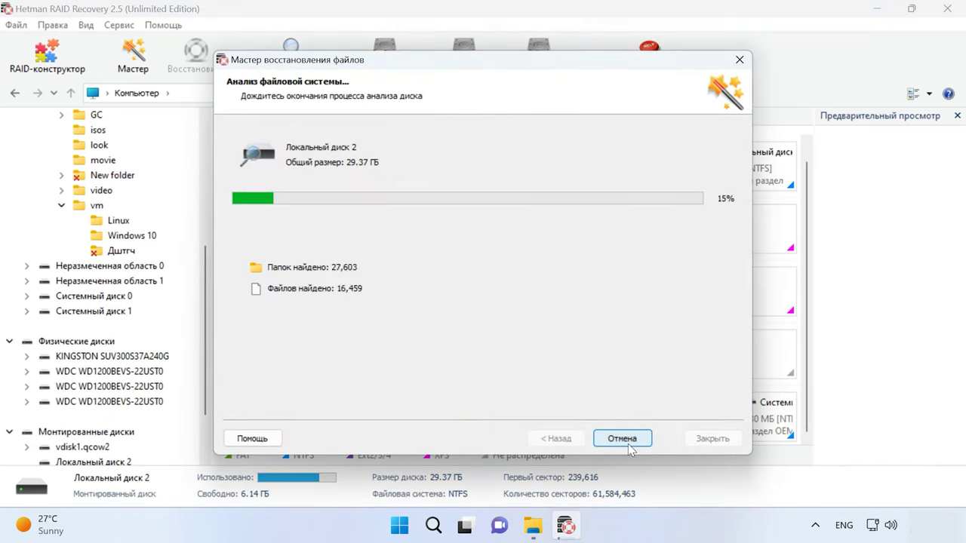
left_click(625, 441)
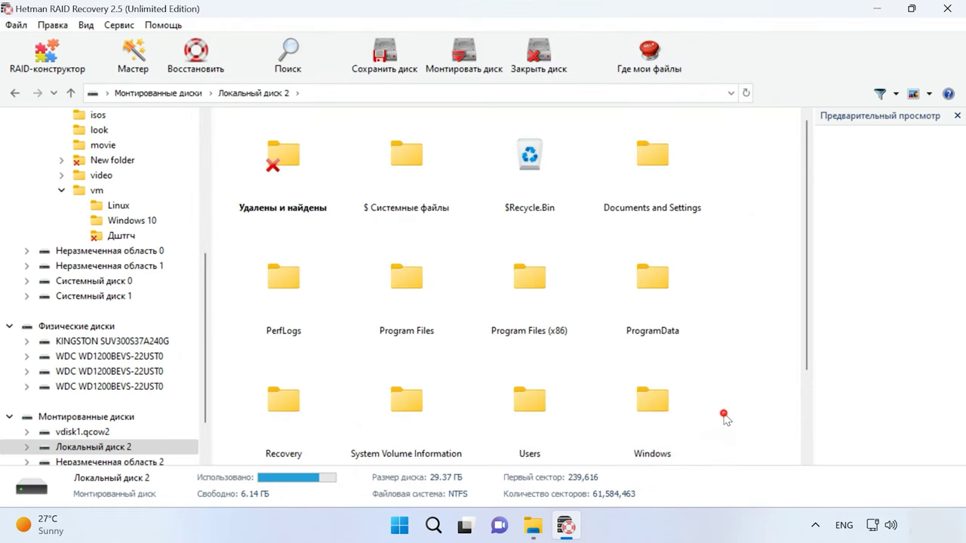
Open the Users\W\Documents\data folder on Локальный диск 2 and look through its contents
scroll(722, 415, "down", 2)
scroll(724, 420, "up", 2)
double_click(551, 406)
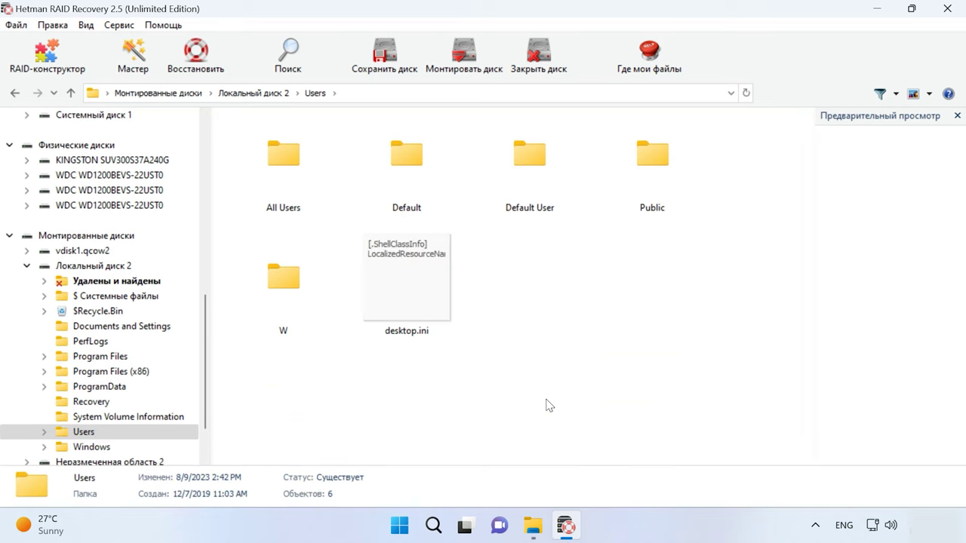
double_click(272, 295)
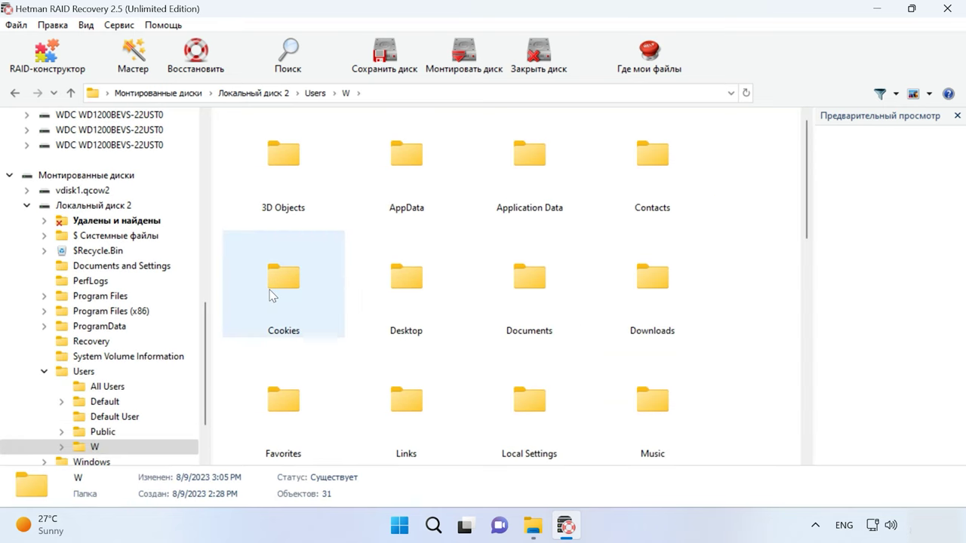
double_click(479, 311)
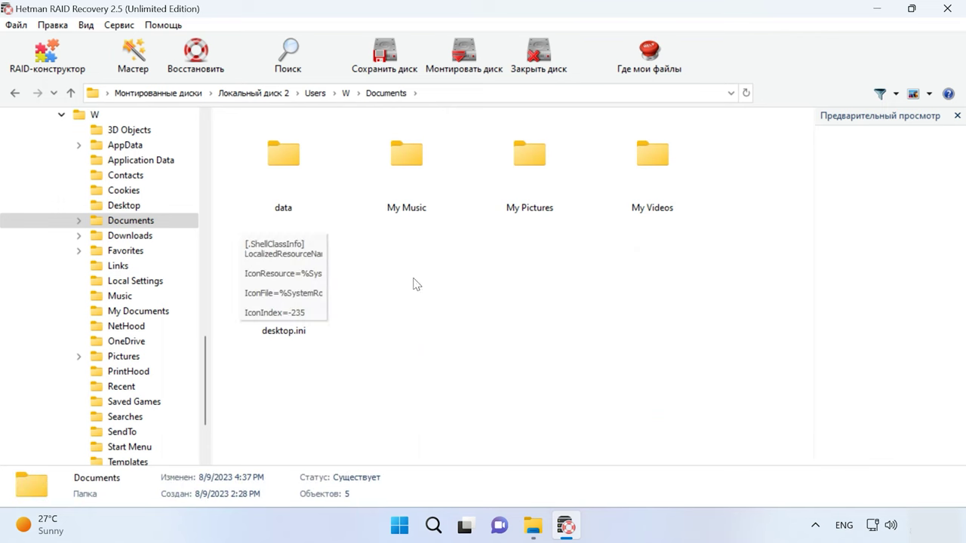
double_click(310, 199)
left_click(766, 324)
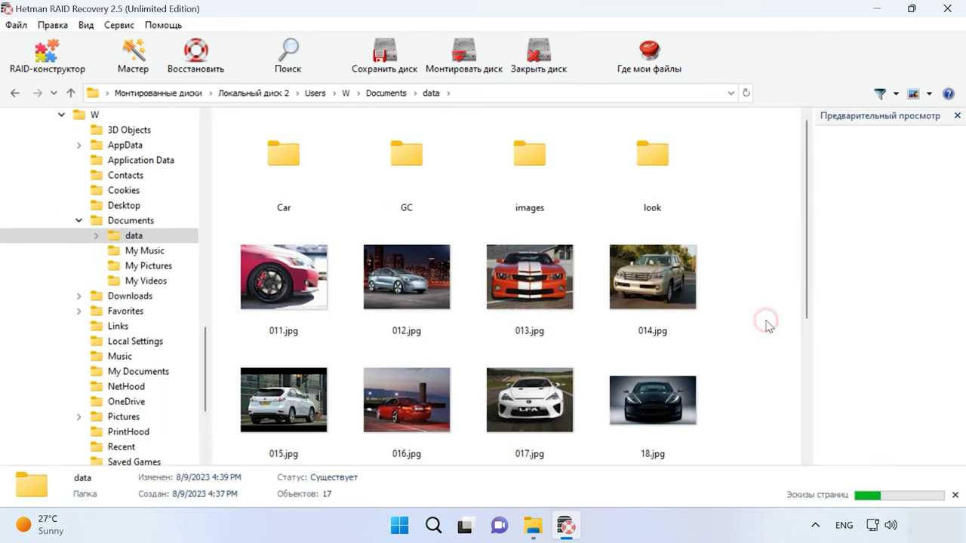
scroll(766, 332, "down", 3)
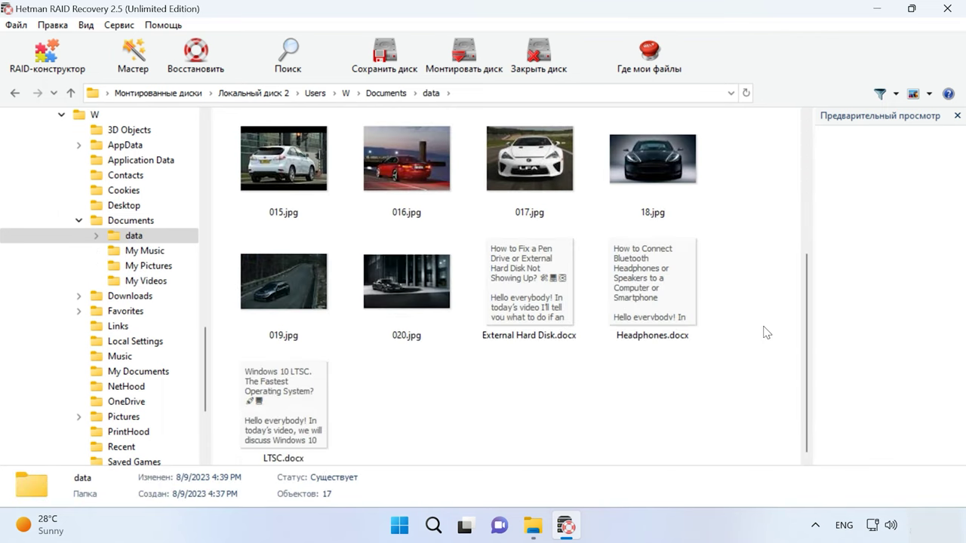
Recover the images 011.jpg to 017.jpg and 18.jpg to the hard disk, then check folder 1 on Local Disk (C:) in File Explorer
scroll(766, 332, "up", 3)
left_click_drag(752, 378, 233, 191)
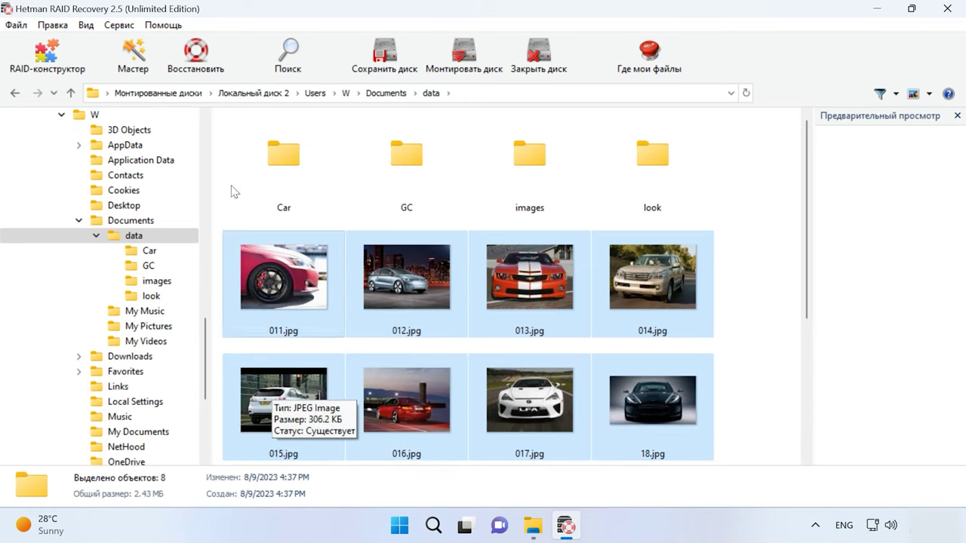
left_click(196, 72)
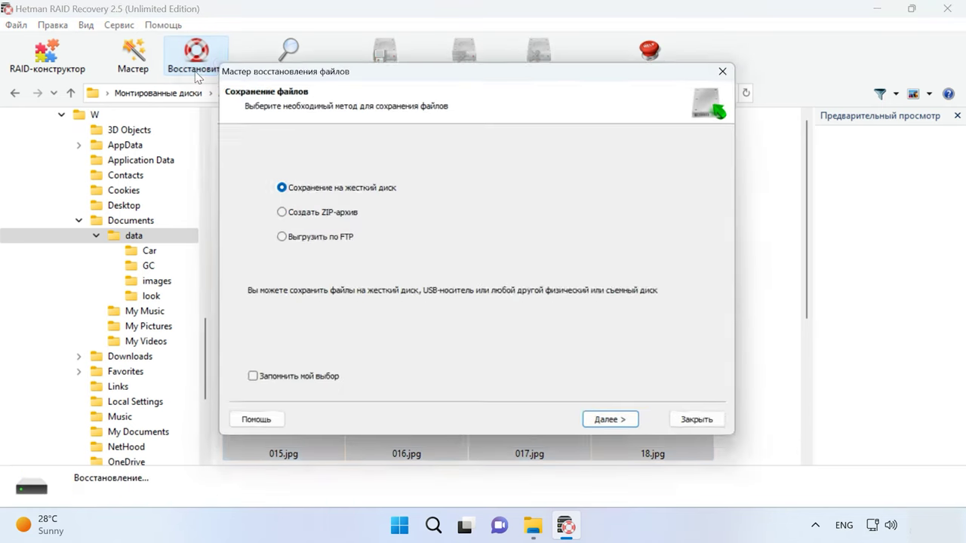
left_click(634, 430)
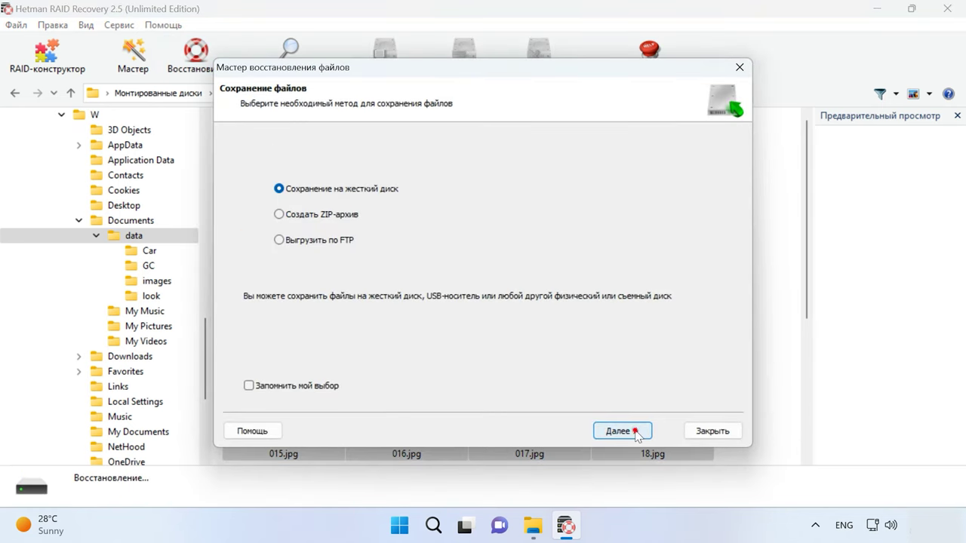
left_click(625, 431)
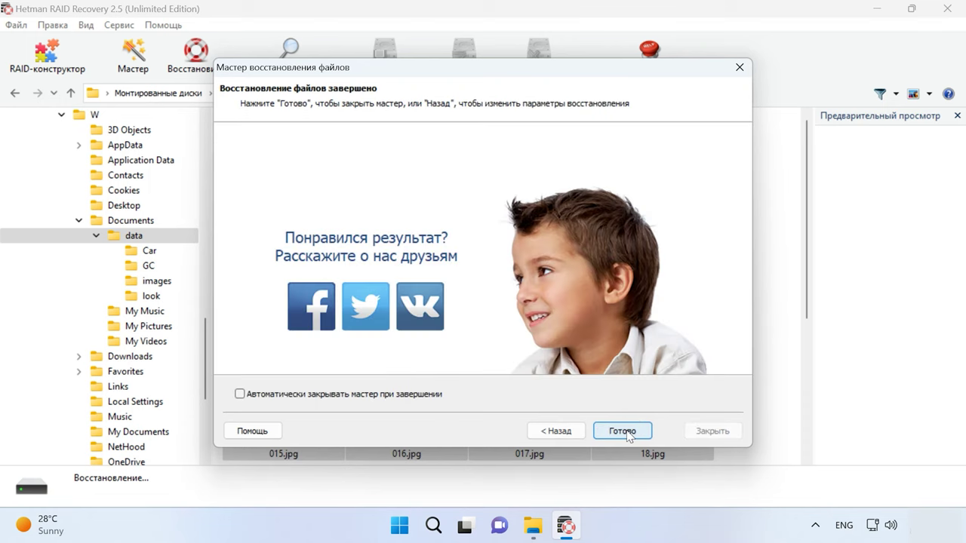
left_click(624, 432)
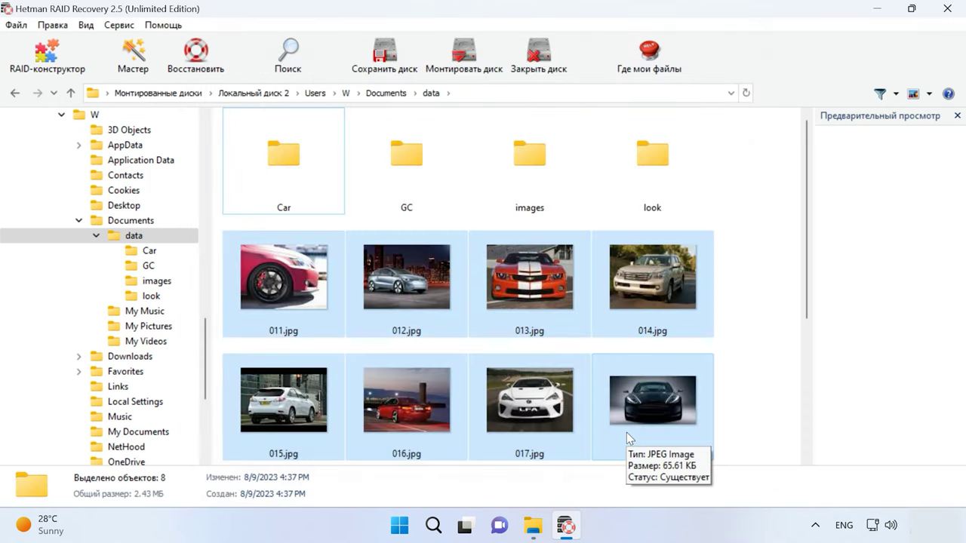
left_click(533, 529)
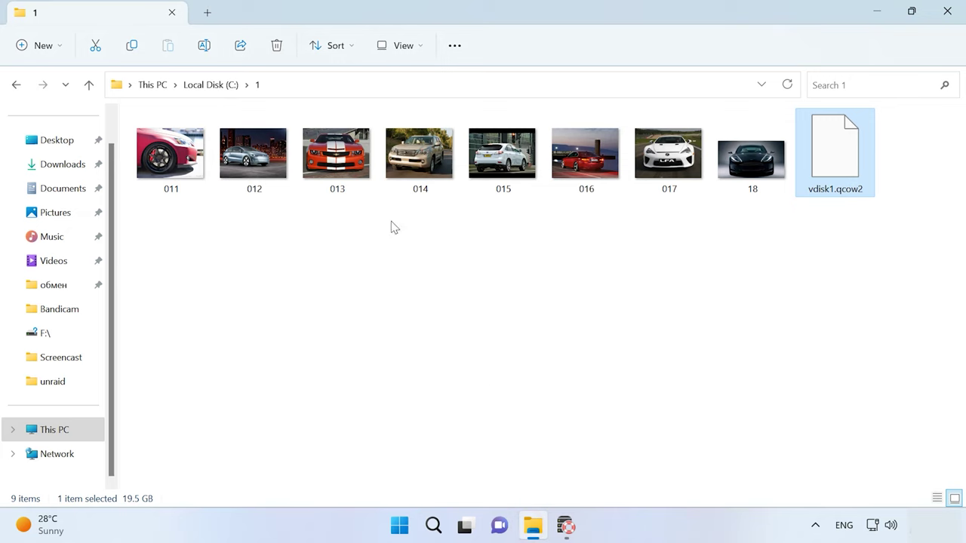